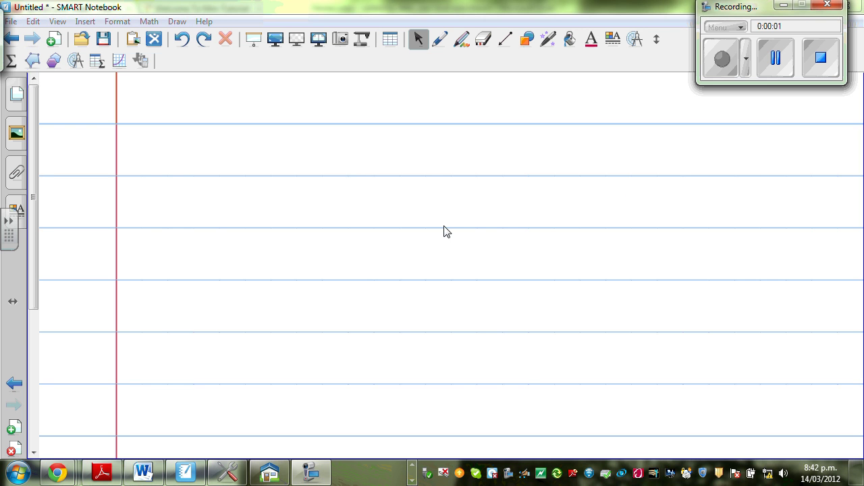
Handwrite y = 2Sin(x) + 5 with the red pen at the top of the blank page.
{"action": "left_click", "coordinate": [439, 41]}
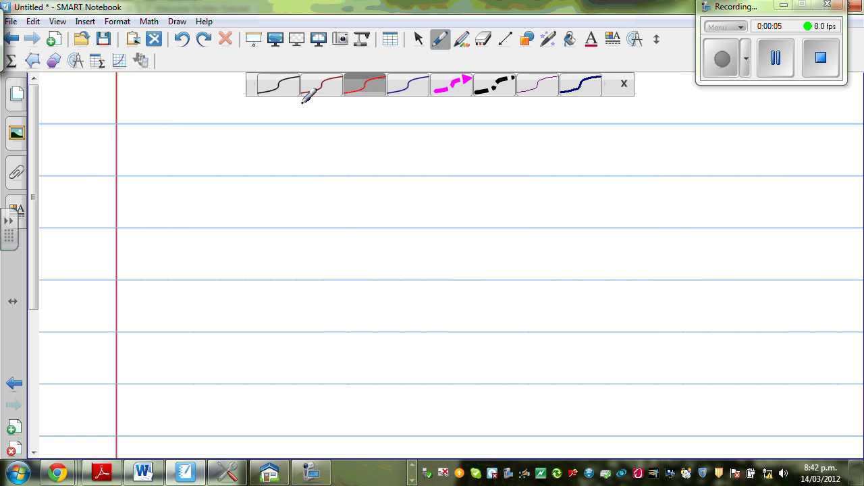
{"action": "mouse_move", "coordinate": [162, 112]}
{"action": "left_mouse_down"}
{"action": "mouse_move", "coordinate": [174, 109]}
{"action": "mouse_move", "coordinate": [173, 140]}
{"action": "mouse_move", "coordinate": [160, 154]}
{"action": "left_mouse_up"}
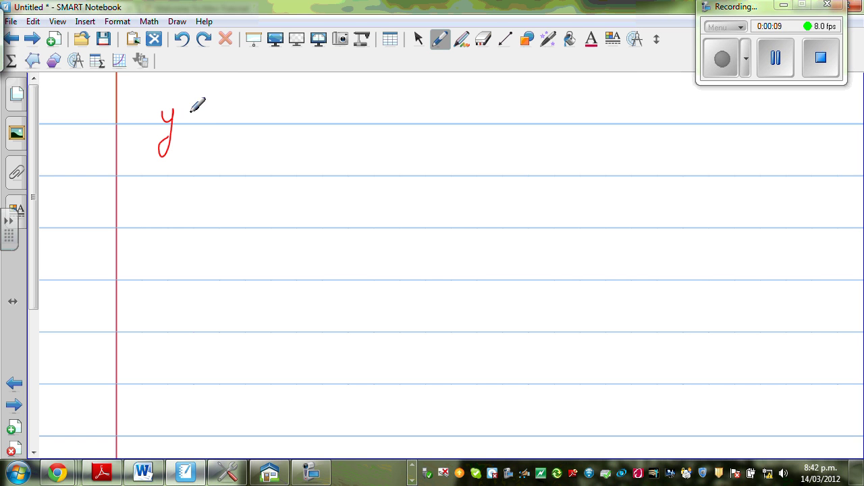
{"action": "left_click_drag", "start_coordinate": [193, 115], "coordinate": [199, 115]}
{"action": "mouse_move", "coordinate": [190, 119]}
{"action": "left_mouse_down"}
{"action": "mouse_move", "coordinate": [233, 103]}
{"action": "mouse_move", "coordinate": [229, 118]}
{"action": "mouse_move", "coordinate": [248, 101]}
{"action": "mouse_move", "coordinate": [251, 120]}
{"action": "mouse_move", "coordinate": [274, 106]}
{"action": "mouse_move", "coordinate": [326, 124]}
{"action": "left_mouse_up"}
{"action": "left_click_drag", "start_coordinate": [343, 96], "coordinate": [344, 126]}
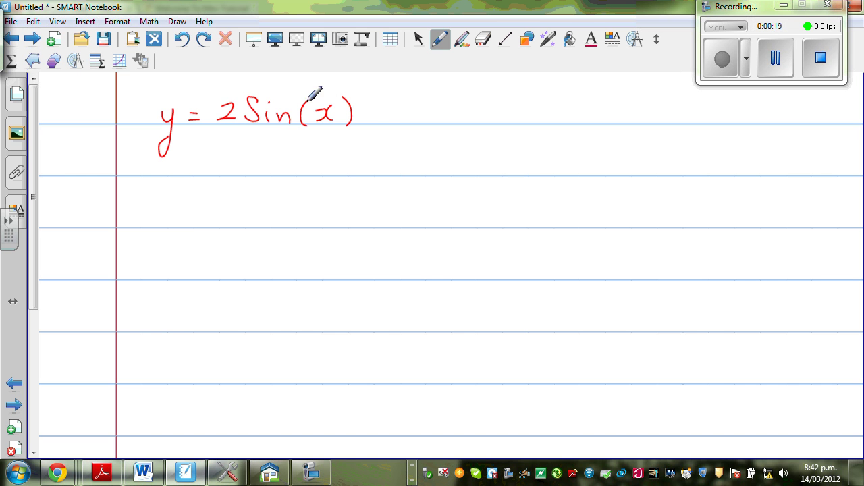
{"action": "mouse_move", "coordinate": [370, 112]}
{"action": "left_mouse_down"}
{"action": "mouse_move", "coordinate": [404, 116]}
{"action": "mouse_move", "coordinate": [424, 97]}
{"action": "left_mouse_up"}
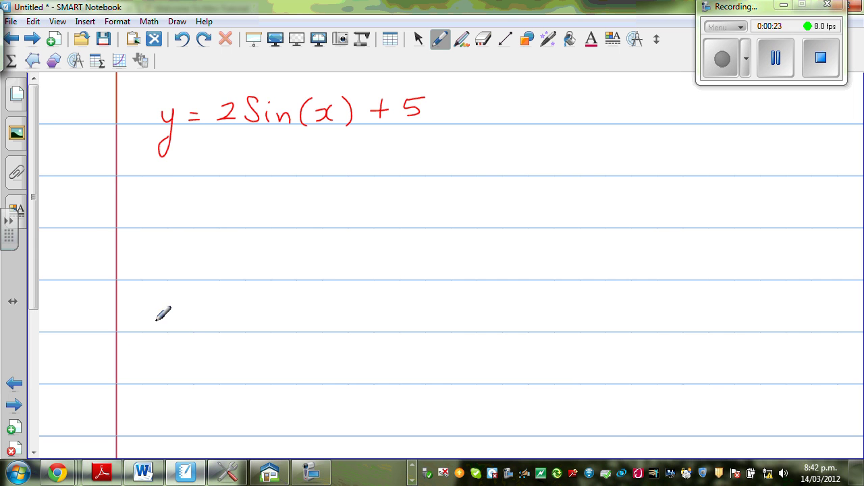
Go back two pages to the y = Sin(x) notes and review the -Sin(x) graph.
{"action": "left_click", "coordinate": [15, 384]}
{"action": "left_click", "coordinate": [14, 385]}
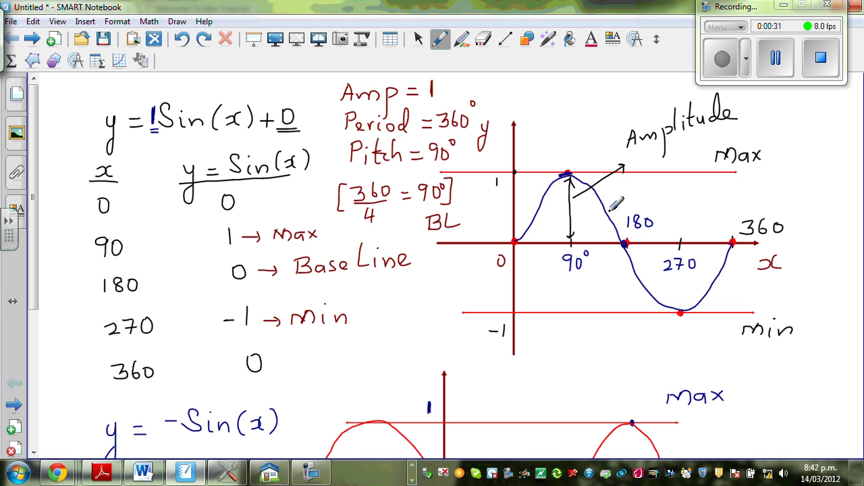
{"action": "left_click_drag", "start_coordinate": [34, 212], "coordinate": [65, 318]}
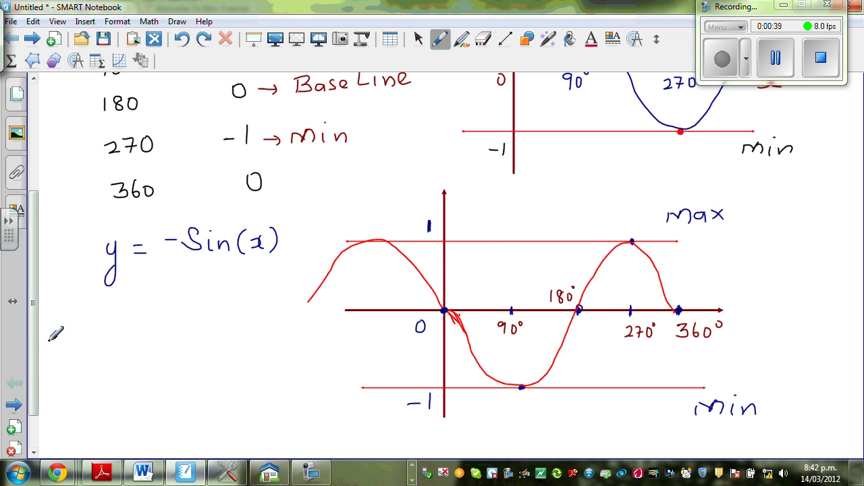
{"action": "left_click_drag", "start_coordinate": [34, 348], "coordinate": [95, 221]}
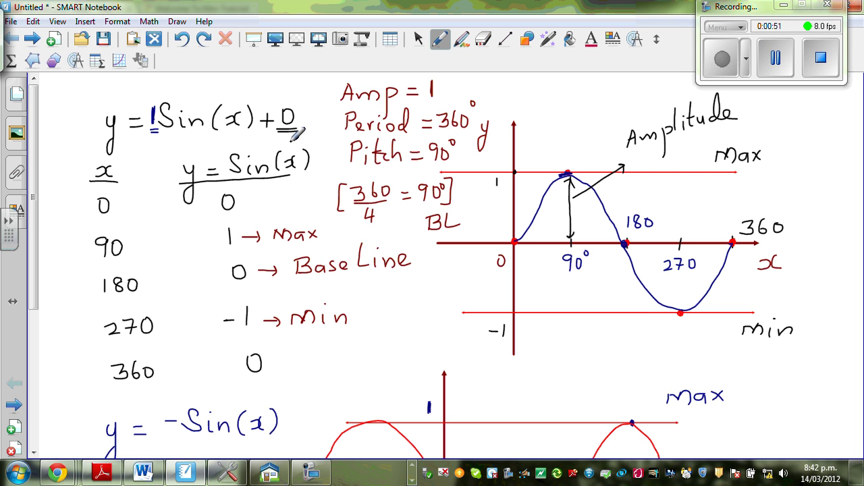
Advance to the y = 1Sin(x) + 2 page and circle its 2 and 1 in red.
{"action": "left_click", "coordinate": [15, 406]}
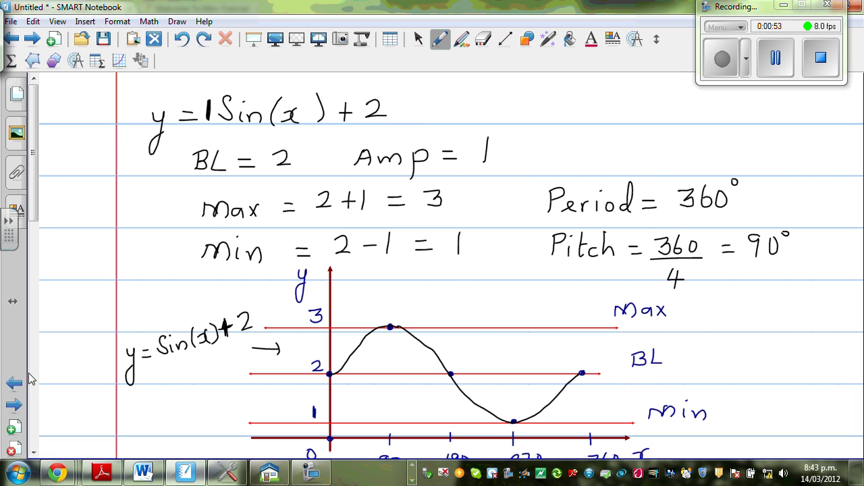
{"action": "mouse_move", "coordinate": [389, 86]}
{"action": "left_mouse_down"}
{"action": "mouse_move", "coordinate": [363, 98]}
{"action": "mouse_move", "coordinate": [358, 117]}
{"action": "mouse_move", "coordinate": [387, 123]}
{"action": "mouse_move", "coordinate": [393, 96]}
{"action": "left_mouse_up"}
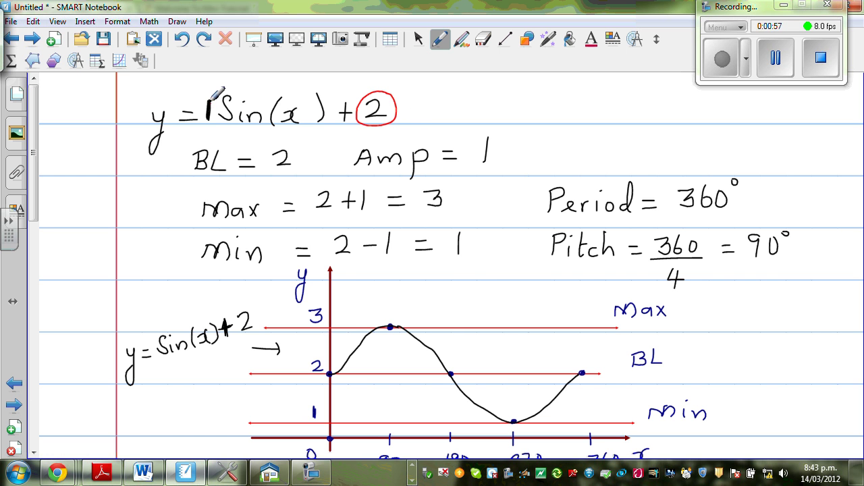
{"action": "left_click_drag", "start_coordinate": [210, 100], "coordinate": [209, 119]}
Scroll down through the y = -1Sin(x) - 4 working and its graph.
{"action": "scroll", "coordinate": [380, 196], "scroll_direction": "down", "scroll_amount": 6}
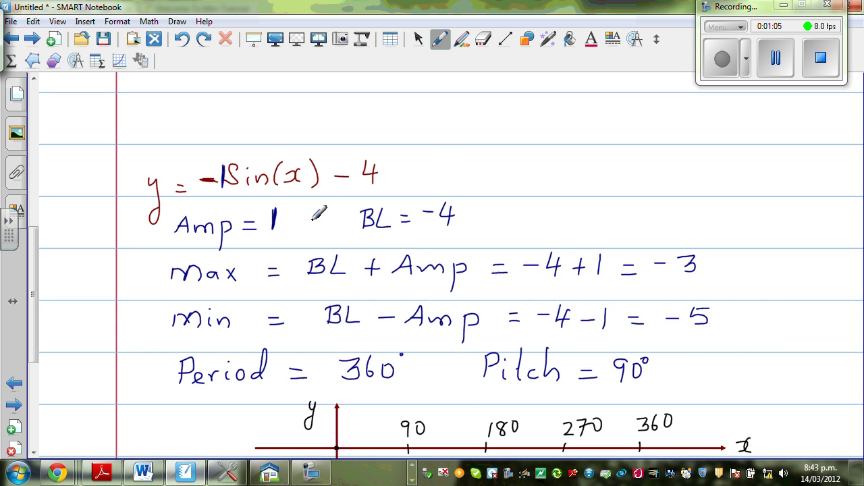
{"action": "left_click_drag", "start_coordinate": [37, 261], "coordinate": [37, 344]}
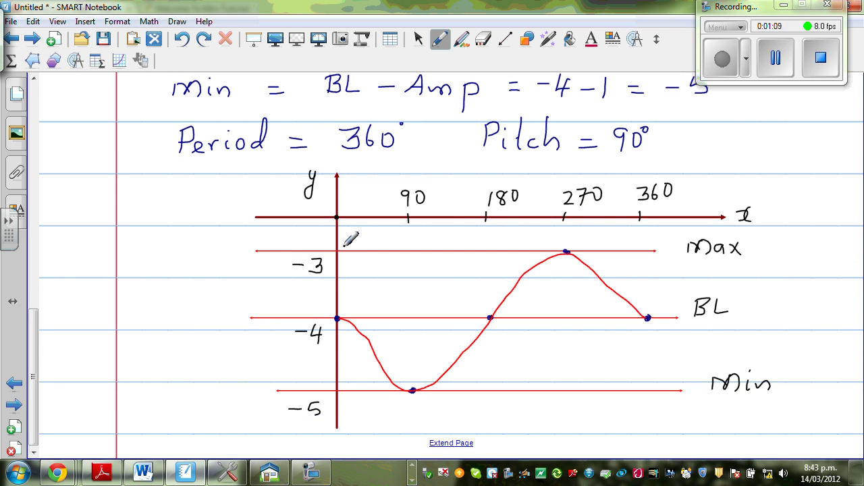
{"action": "left_click_drag", "start_coordinate": [38, 347], "coordinate": [39, 286]}
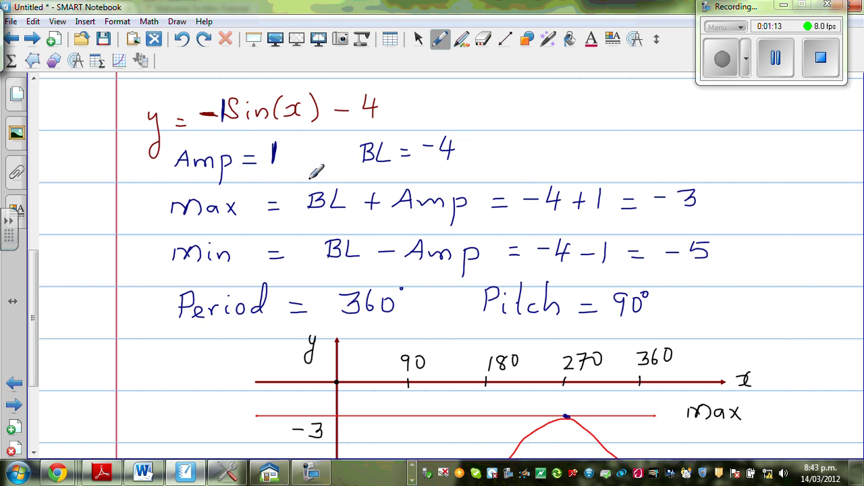
{"action": "left_click_drag", "start_coordinate": [32, 302], "coordinate": [32, 359]}
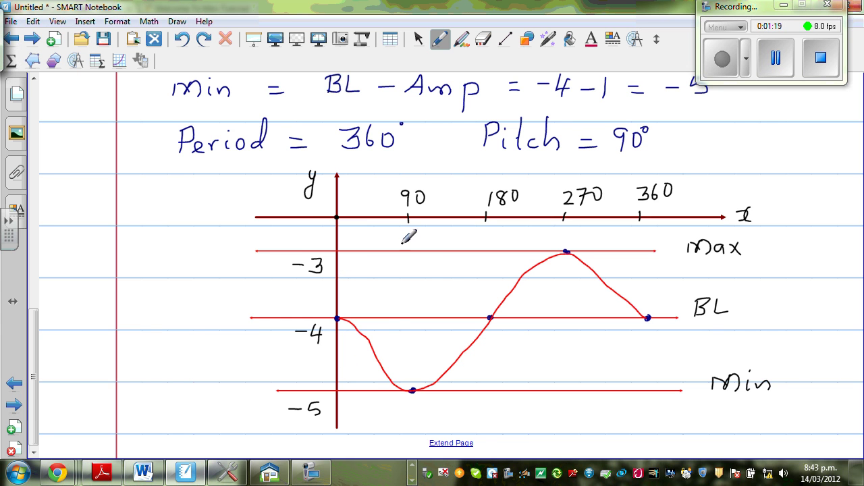
Move to the y = 2Sin(x) + 5 page and switch the pen to black ink.
{"action": "left_click", "coordinate": [13, 405]}
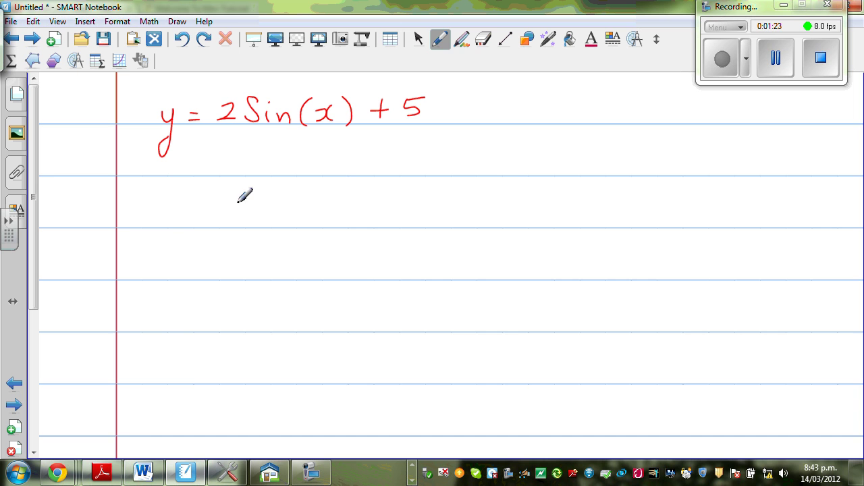
{"action": "left_click", "coordinate": [449, 40]}
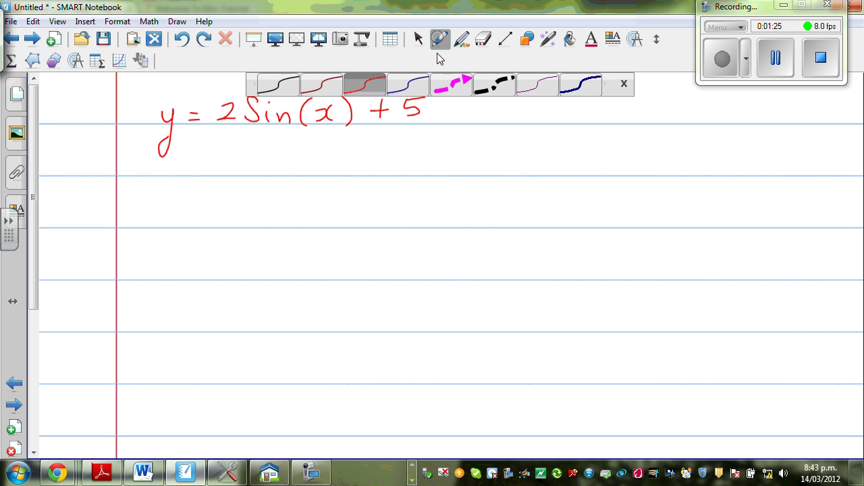
{"action": "left_click", "coordinate": [284, 85]}
{"action": "left_click", "coordinate": [622, 86]}
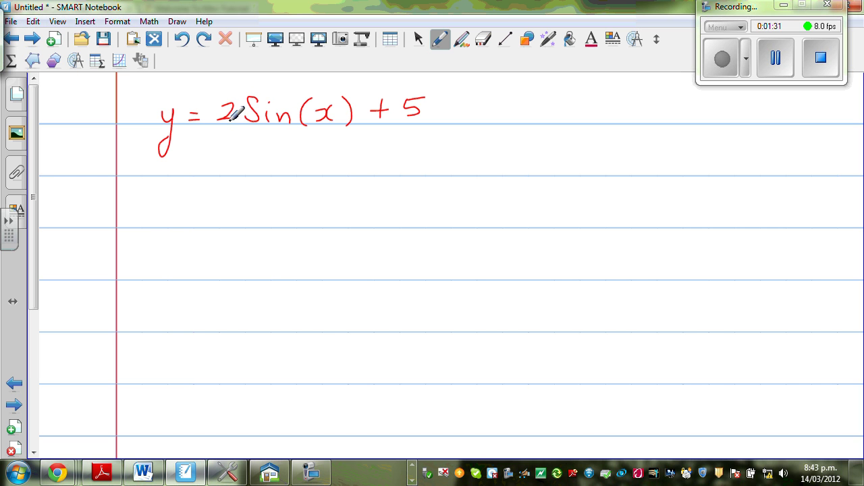
Circle the 2 labelled Amp and the 5 labelled BL, writing BL = 5.
{"action": "left_click_drag", "start_coordinate": [232, 112], "coordinate": [245, 114]}
{"action": "mouse_move", "coordinate": [215, 106]}
{"action": "left_mouse_down"}
{"action": "mouse_move", "coordinate": [220, 130]}
{"action": "mouse_move", "coordinate": [236, 127]}
{"action": "mouse_move", "coordinate": [223, 96]}
{"action": "left_mouse_up"}
{"action": "mouse_move", "coordinate": [216, 160]}
{"action": "left_mouse_down"}
{"action": "mouse_move", "coordinate": [228, 135]}
{"action": "mouse_move", "coordinate": [229, 142]}
{"action": "left_mouse_up"}
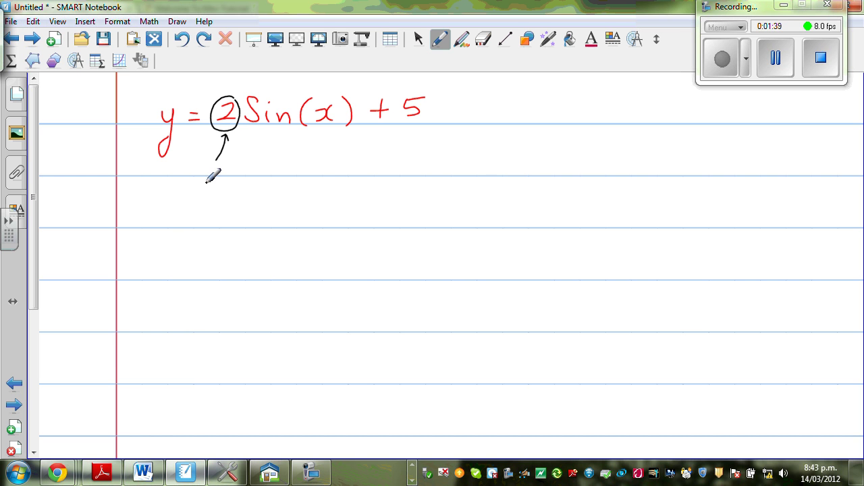
{"action": "mouse_move", "coordinate": [196, 189]}
{"action": "left_mouse_down"}
{"action": "mouse_move", "coordinate": [245, 179]}
{"action": "mouse_move", "coordinate": [241, 189]}
{"action": "left_mouse_up"}
{"action": "mouse_move", "coordinate": [415, 91]}
{"action": "left_mouse_down"}
{"action": "mouse_move", "coordinate": [419, 126]}
{"action": "mouse_move", "coordinate": [440, 104]}
{"action": "mouse_move", "coordinate": [430, 89]}
{"action": "mouse_move", "coordinate": [509, 100]}
{"action": "left_mouse_up"}
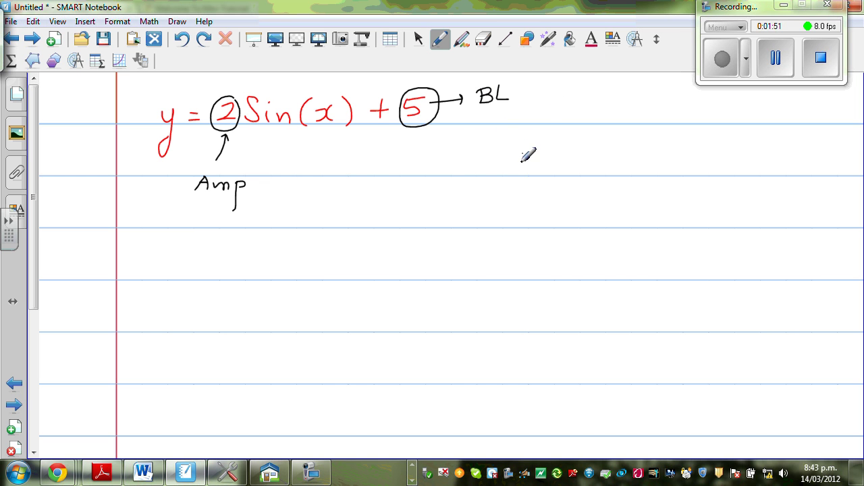
{"action": "mouse_move", "coordinate": [521, 153]}
{"action": "left_mouse_down"}
{"action": "mouse_move", "coordinate": [585, 163]}
{"action": "mouse_move", "coordinate": [590, 148]}
{"action": "mouse_move", "coordinate": [646, 143]}
{"action": "mouse_move", "coordinate": [647, 162]}
{"action": "mouse_move", "coordinate": [637, 157]}
{"action": "mouse_move", "coordinate": [667, 163]}
{"action": "mouse_move", "coordinate": [681, 154]}
{"action": "mouse_move", "coordinate": [685, 177]}
{"action": "mouse_move", "coordinate": [688, 158]}
{"action": "mouse_move", "coordinate": [738, 164]}
{"action": "left_mouse_up"}
Write Amp = 2, Max = 7 and Min = 3 next to BL = 5.
{"action": "left_click", "coordinate": [656, 161]}
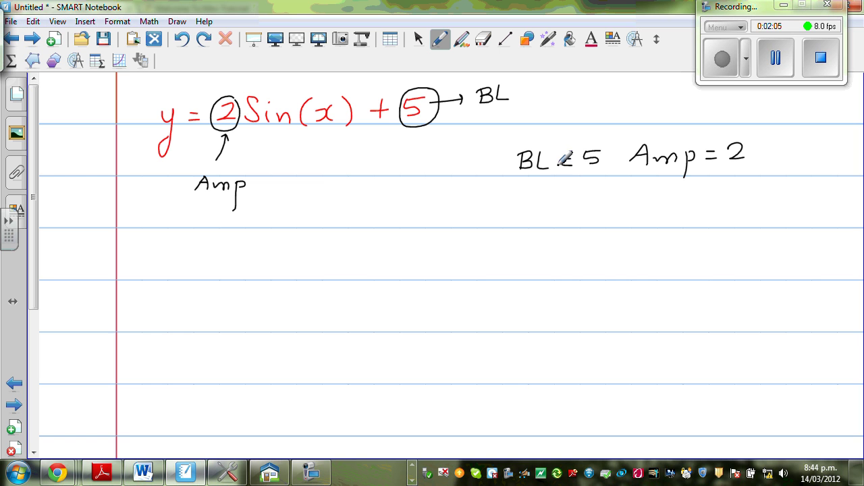
{"action": "mouse_move", "coordinate": [521, 204]}
{"action": "left_mouse_down"}
{"action": "mouse_move", "coordinate": [562, 208]}
{"action": "mouse_move", "coordinate": [627, 189]}
{"action": "mouse_move", "coordinate": [620, 209]}
{"action": "mouse_move", "coordinate": [661, 191]}
{"action": "mouse_move", "coordinate": [697, 196]}
{"action": "mouse_move", "coordinate": [698, 186]}
{"action": "mouse_move", "coordinate": [720, 203]}
{"action": "left_mouse_up"}
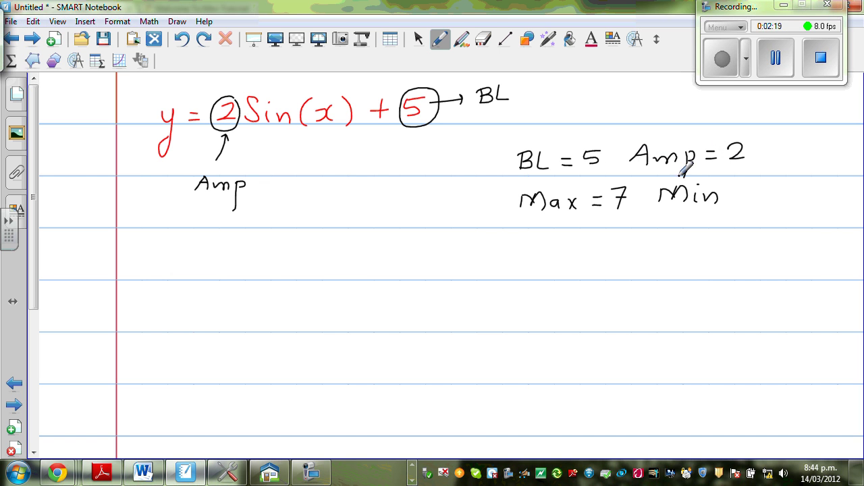
{"action": "mouse_move", "coordinate": [730, 193]}
{"action": "left_mouse_down"}
{"action": "mouse_move", "coordinate": [782, 195]}
{"action": "mouse_move", "coordinate": [769, 202]}
{"action": "left_mouse_up"}
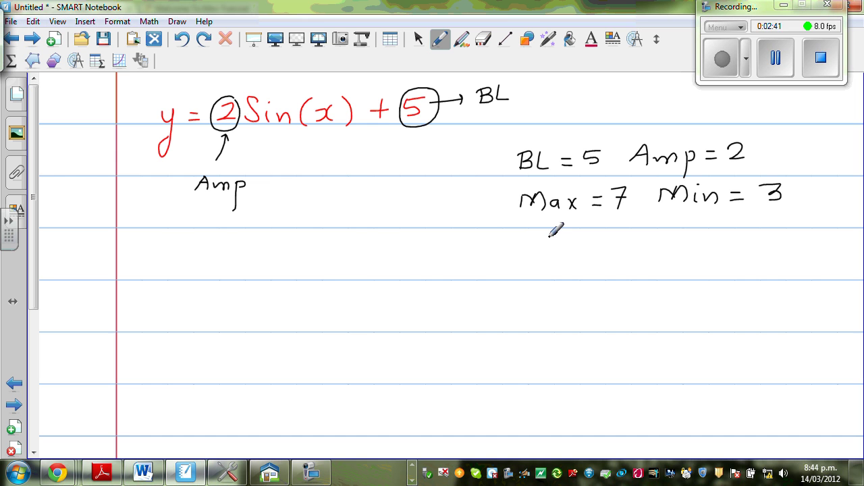
Write the formula BL = (Max + Min)/2 below Max = 7.
{"action": "mouse_move", "coordinate": [534, 238]}
{"action": "left_mouse_down"}
{"action": "mouse_move", "coordinate": [533, 255]}
{"action": "mouse_move", "coordinate": [544, 246]}
{"action": "mouse_move", "coordinate": [534, 256]}
{"action": "mouse_move", "coordinate": [589, 241]}
{"action": "mouse_move", "coordinate": [597, 249]}
{"action": "left_mouse_up"}
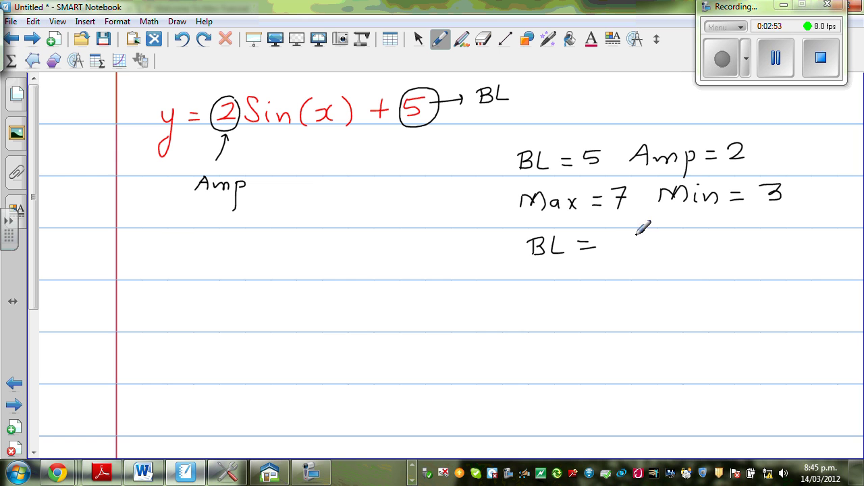
{"action": "mouse_move", "coordinate": [618, 237]}
{"action": "left_mouse_down"}
{"action": "mouse_move", "coordinate": [636, 233]}
{"action": "mouse_move", "coordinate": [646, 247]}
{"action": "mouse_move", "coordinate": [609, 251]}
{"action": "left_mouse_up"}
{"action": "mouse_move", "coordinate": [666, 236]}
{"action": "left_mouse_down"}
{"action": "mouse_move", "coordinate": [656, 243]}
{"action": "mouse_move", "coordinate": [684, 246]}
{"action": "left_mouse_up"}
{"action": "mouse_move", "coordinate": [683, 233]}
{"action": "left_mouse_down"}
{"action": "mouse_move", "coordinate": [739, 235]}
{"action": "mouse_move", "coordinate": [719, 239]}
{"action": "mouse_move", "coordinate": [733, 243]}
{"action": "mouse_move", "coordinate": [758, 238]}
{"action": "mouse_move", "coordinate": [762, 227]}
{"action": "mouse_move", "coordinate": [785, 243]}
{"action": "left_mouse_up"}
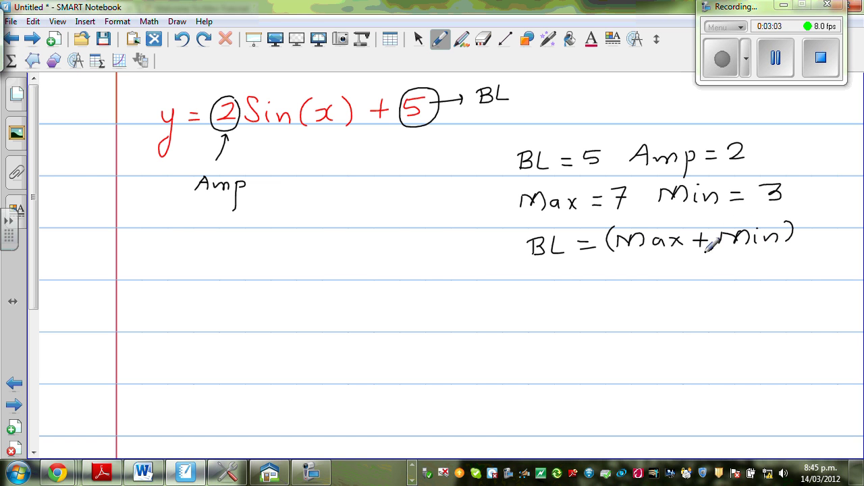
{"action": "left_click_drag", "start_coordinate": [615, 254], "coordinate": [775, 252]}
{"action": "left_click_drag", "start_coordinate": [682, 265], "coordinate": [700, 276]}
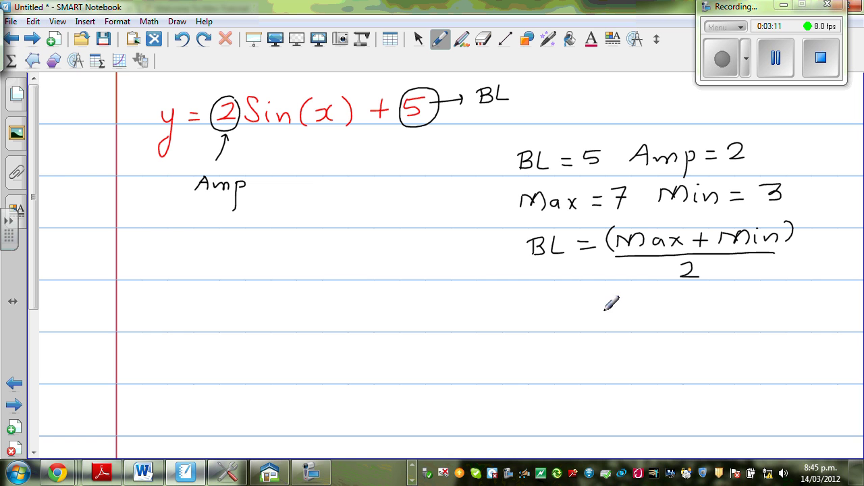
Insert a 1 into Sin(x) and write Period = 360 below the BL formula.
{"action": "left_click_drag", "start_coordinate": [311, 105], "coordinate": [309, 124]}
{"action": "mouse_move", "coordinate": [543, 302]}
{"action": "left_mouse_down"}
{"action": "mouse_move", "coordinate": [542, 323]}
{"action": "mouse_move", "coordinate": [571, 321]}
{"action": "mouse_move", "coordinate": [582, 310]}
{"action": "mouse_move", "coordinate": [587, 321]}
{"action": "mouse_move", "coordinate": [596, 307]}
{"action": "left_mouse_up"}
{"action": "mouse_move", "coordinate": [605, 316]}
{"action": "left_mouse_down"}
{"action": "mouse_move", "coordinate": [623, 288]}
{"action": "mouse_move", "coordinate": [655, 318]}
{"action": "mouse_move", "coordinate": [694, 295]}
{"action": "mouse_move", "coordinate": [687, 312]}
{"action": "mouse_move", "coordinate": [709, 314]}
{"action": "left_mouse_up"}
{"action": "left_click_drag", "start_coordinate": [728, 302], "coordinate": [726, 302]}
{"action": "mouse_move", "coordinate": [552, 346]}
{"action": "left_mouse_down"}
{"action": "mouse_move", "coordinate": [551, 368]}
{"action": "mouse_move", "coordinate": [554, 358]}
{"action": "mouse_move", "coordinate": [578, 367]}
{"action": "left_mouse_up"}
Write Pitch = 360/4 = 90° below the period line.
{"action": "mouse_move", "coordinate": [574, 356]}
{"action": "left_mouse_down"}
{"action": "mouse_move", "coordinate": [611, 368]}
{"action": "mouse_move", "coordinate": [633, 358]}
{"action": "mouse_move", "coordinate": [642, 365]}
{"action": "mouse_move", "coordinate": [679, 337]}
{"action": "mouse_move", "coordinate": [662, 363]}
{"action": "mouse_move", "coordinate": [689, 361]}
{"action": "mouse_move", "coordinate": [702, 355]}
{"action": "mouse_move", "coordinate": [697, 347]}
{"action": "left_mouse_up"}
{"action": "mouse_move", "coordinate": [662, 368]}
{"action": "left_mouse_down"}
{"action": "mouse_move", "coordinate": [698, 365]}
{"action": "mouse_move", "coordinate": [680, 390]}
{"action": "left_mouse_up"}
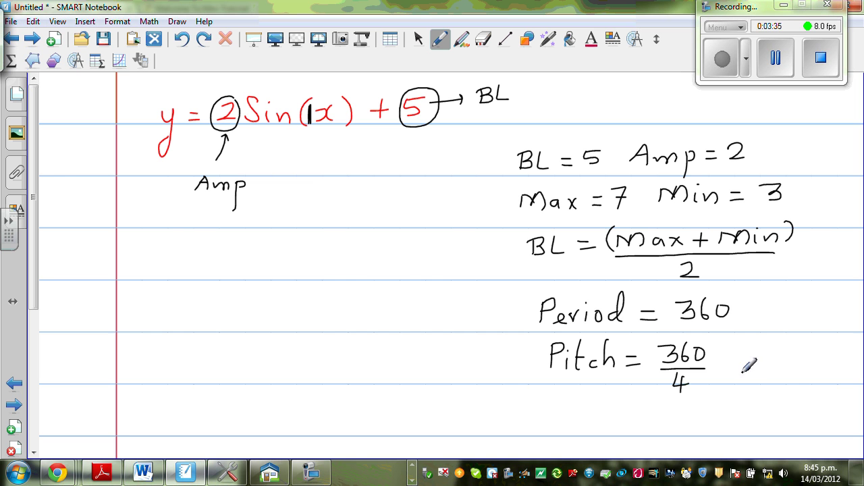
{"action": "mouse_move", "coordinate": [725, 362]}
{"action": "left_mouse_down"}
{"action": "mouse_move", "coordinate": [739, 368]}
{"action": "mouse_move", "coordinate": [760, 352]}
{"action": "mouse_move", "coordinate": [751, 368]}
{"action": "left_mouse_up"}
{"action": "mouse_move", "coordinate": [776, 350]}
{"action": "left_mouse_down"}
{"action": "mouse_move", "coordinate": [771, 364]}
{"action": "mouse_move", "coordinate": [789, 344]}
{"action": "left_mouse_up"}
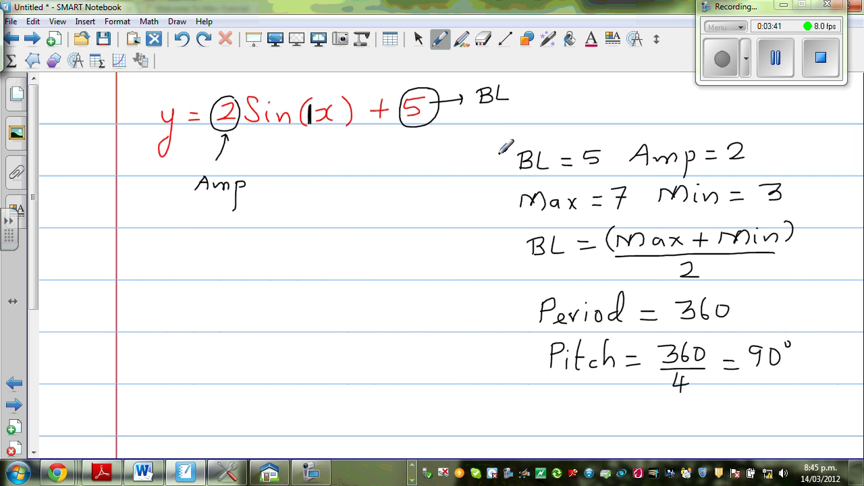
Circle step numbers 1–6 beside BL, Amp, Max, Min, Period and Pitch.
{"action": "left_click_drag", "start_coordinate": [493, 154], "coordinate": [493, 165]}
{"action": "left_click_drag", "start_coordinate": [497, 149], "coordinate": [498, 151]}
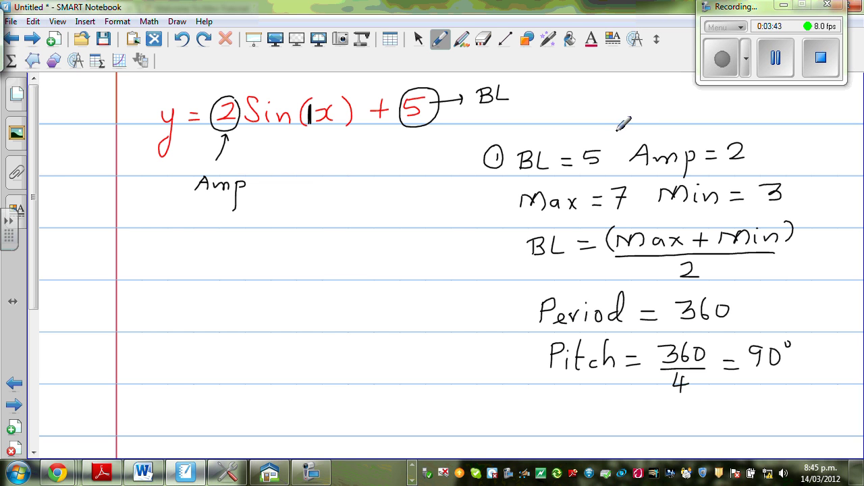
{"action": "mouse_move", "coordinate": [616, 131]}
{"action": "left_mouse_down"}
{"action": "mouse_move", "coordinate": [626, 140]}
{"action": "mouse_move", "coordinate": [625, 127]}
{"action": "left_mouse_up"}
{"action": "mouse_move", "coordinate": [482, 197]}
{"action": "left_mouse_down"}
{"action": "mouse_move", "coordinate": [495, 200]}
{"action": "mouse_move", "coordinate": [484, 211]}
{"action": "mouse_move", "coordinate": [489, 189]}
{"action": "left_mouse_up"}
{"action": "mouse_move", "coordinate": [640, 179]}
{"action": "left_mouse_down"}
{"action": "mouse_move", "coordinate": [647, 192]}
{"action": "mouse_move", "coordinate": [646, 175]}
{"action": "left_mouse_up"}
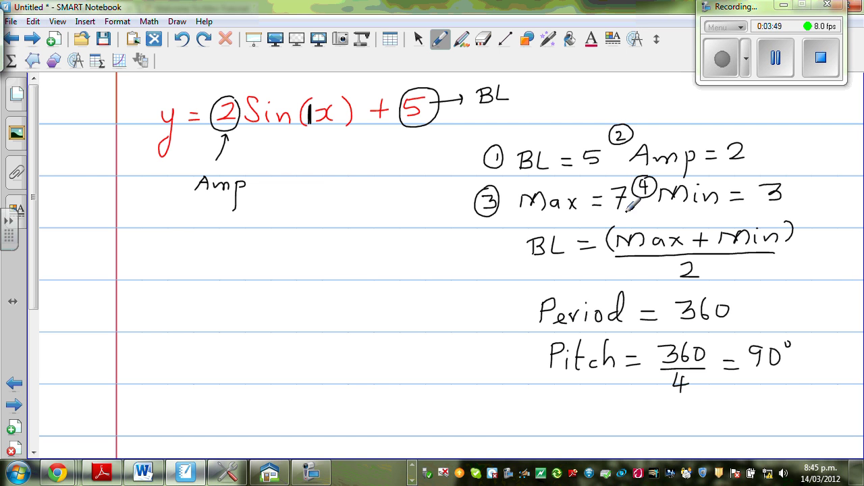
{"action": "left_click_drag", "start_coordinate": [513, 303], "coordinate": [510, 322]}
{"action": "mouse_move", "coordinate": [516, 301]}
{"action": "left_mouse_down"}
{"action": "mouse_move", "coordinate": [526, 300]}
{"action": "mouse_move", "coordinate": [500, 312]}
{"action": "mouse_move", "coordinate": [530, 300]}
{"action": "left_mouse_up"}
{"action": "left_click_drag", "start_coordinate": [538, 342], "coordinate": [511, 368]}
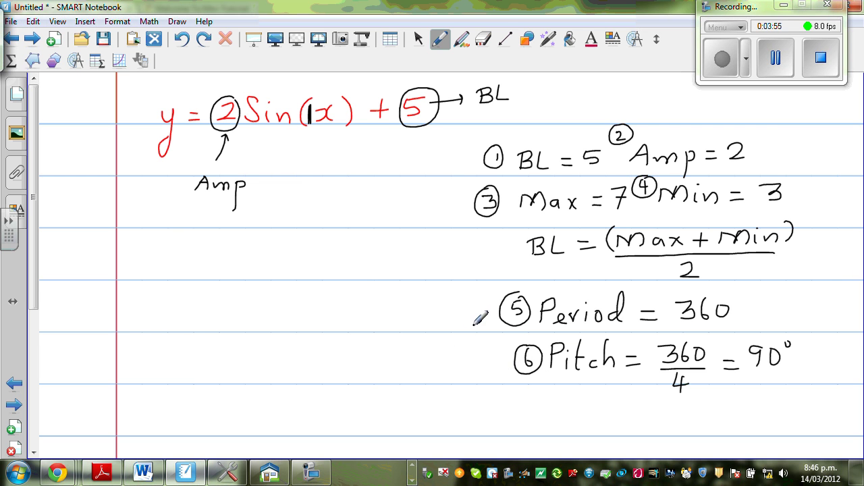
Draw arrowed vertical and horizontal axes below the equation with the Lines tool.
{"action": "left_click", "coordinate": [508, 39]}
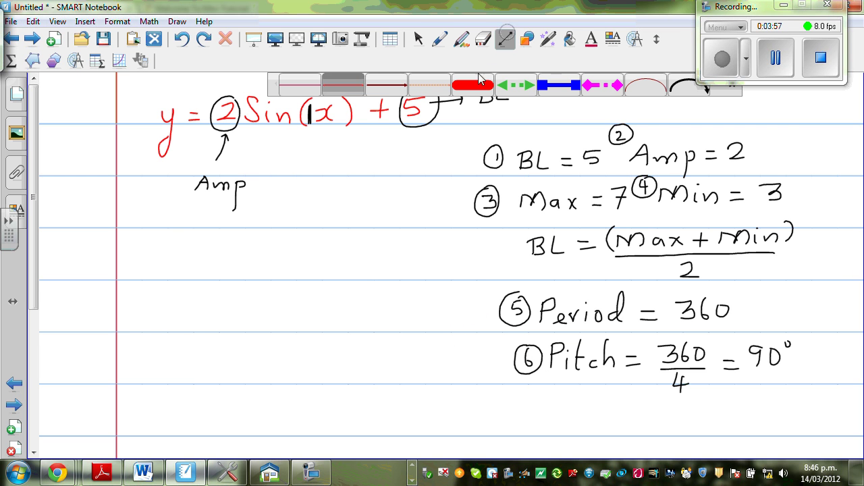
{"action": "left_click", "coordinate": [387, 86]}
{"action": "left_click_drag", "start_coordinate": [175, 405], "coordinate": [174, 192]}
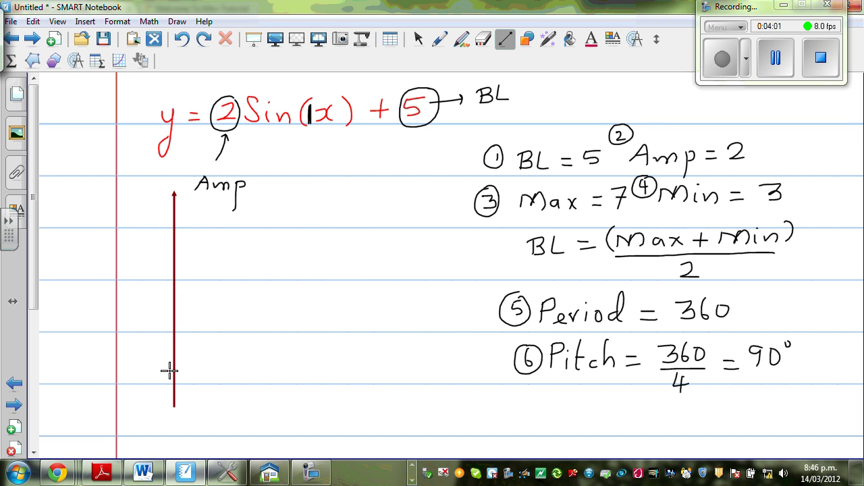
{"action": "left_click_drag", "start_coordinate": [138, 397], "coordinate": [449, 387]}
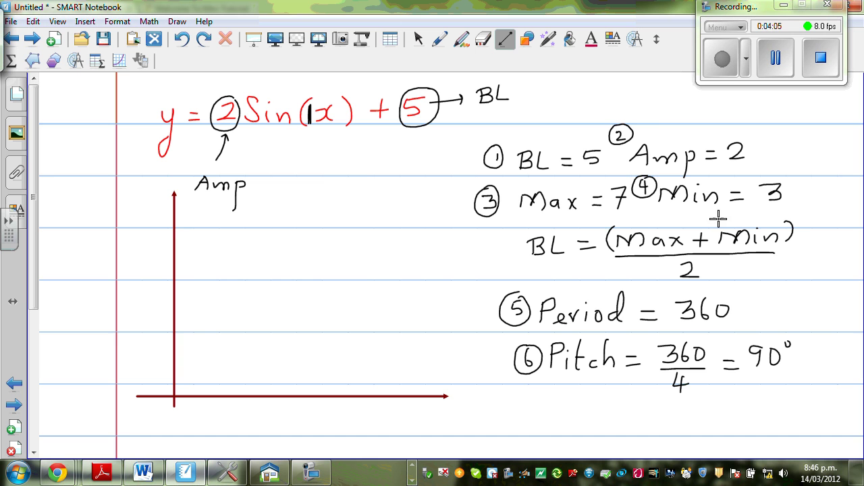
Draw three thin horizontal level lines for min, baseline and max across the axes.
{"action": "left_click", "coordinate": [499, 40]}
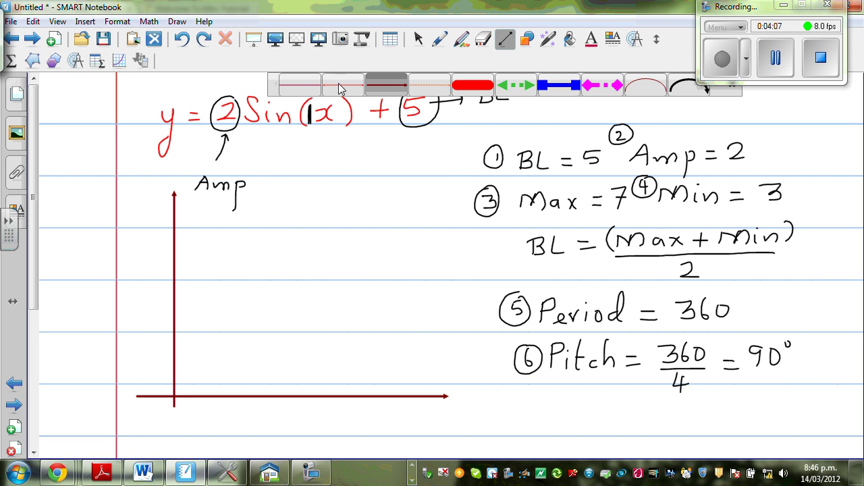
{"action": "left_click", "coordinate": [342, 86]}
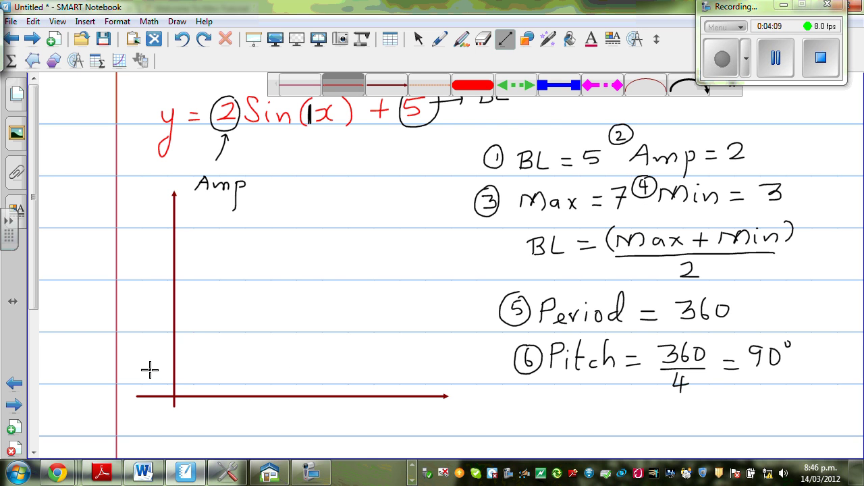
{"action": "left_click_drag", "start_coordinate": [120, 372], "coordinate": [462, 372]}
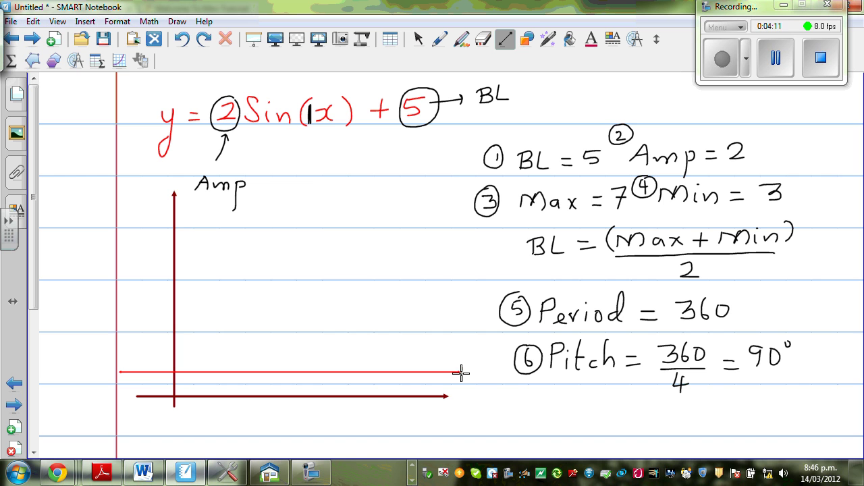
{"action": "left_click_drag", "start_coordinate": [123, 310], "coordinate": [430, 316]}
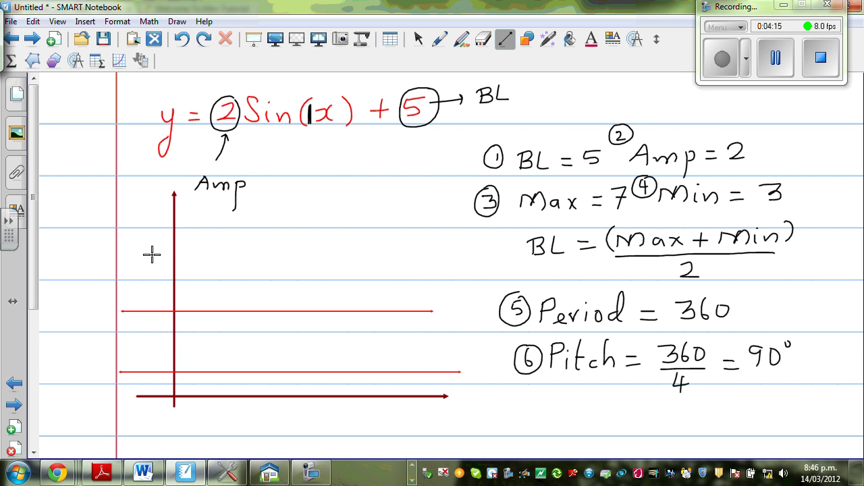
{"action": "left_click_drag", "start_coordinate": [128, 254], "coordinate": [441, 257]}
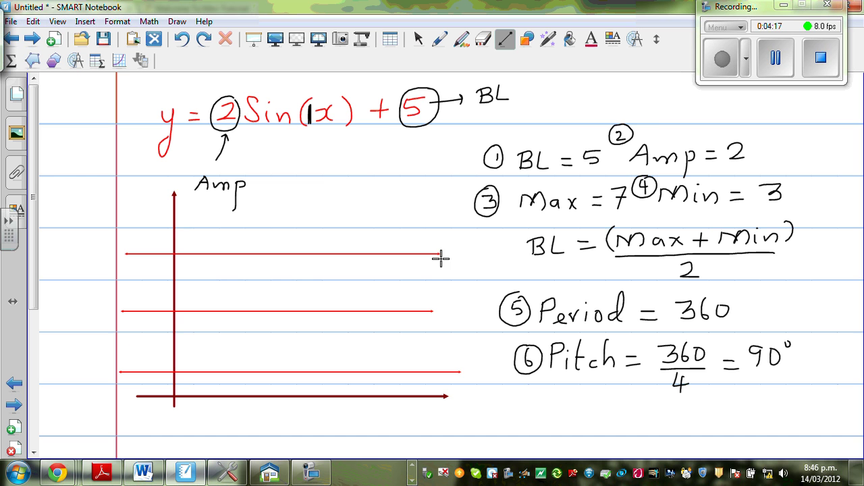
In dark blue, label the level lines Max 7, min 3 and BL 5.
{"action": "left_click", "coordinate": [441, 40]}
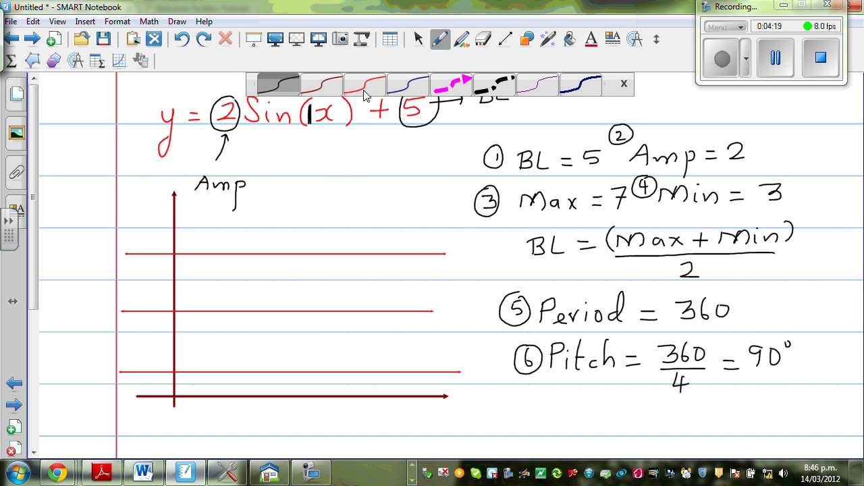
{"action": "left_click", "coordinate": [404, 91]}
{"action": "left_click", "coordinate": [624, 84]}
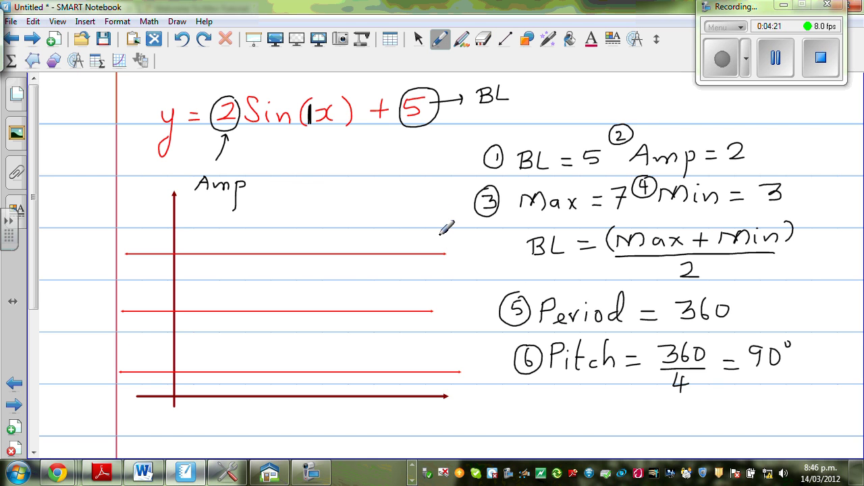
{"action": "mouse_move", "coordinate": [427, 237]}
{"action": "left_mouse_down"}
{"action": "mouse_move", "coordinate": [426, 249]}
{"action": "mouse_move", "coordinate": [438, 238]}
{"action": "mouse_move", "coordinate": [469, 237]}
{"action": "mouse_move", "coordinate": [466, 248]}
{"action": "left_mouse_up"}
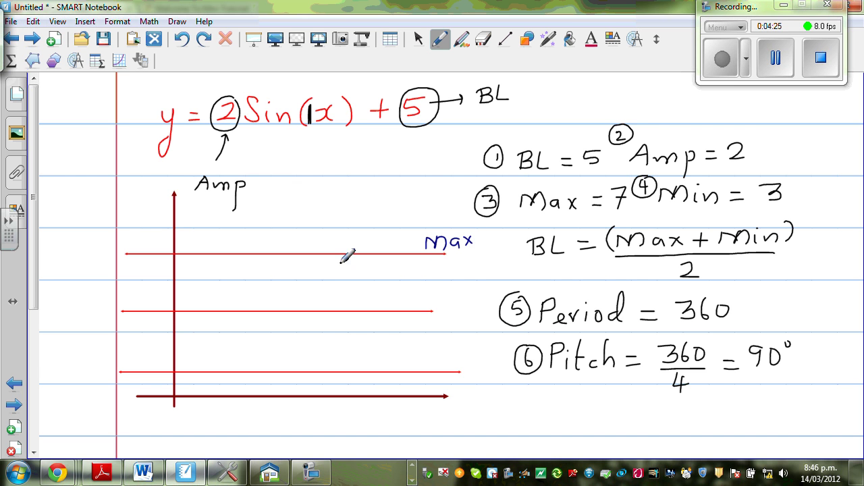
{"action": "left_click_drag", "start_coordinate": [146, 233], "coordinate": [154, 246]}
{"action": "left_click_drag", "start_coordinate": [464, 383], "coordinate": [512, 385]}
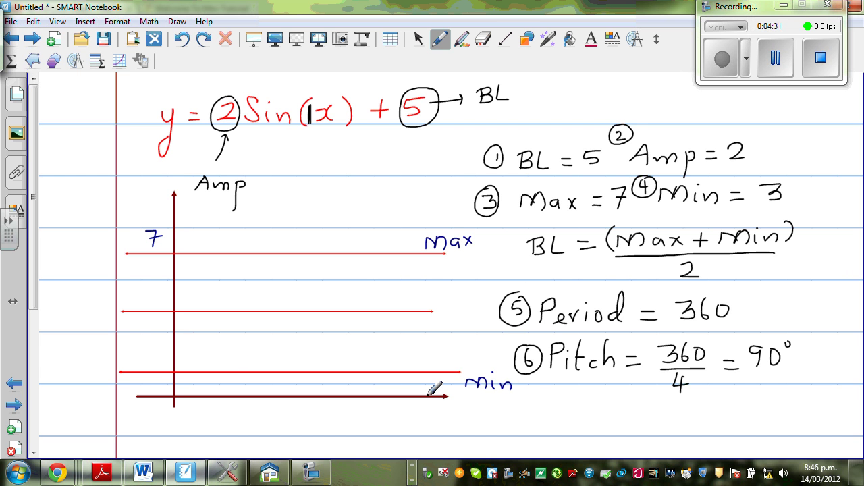
{"action": "mouse_move", "coordinate": [152, 355]}
{"action": "left_mouse_down"}
{"action": "mouse_move", "coordinate": [166, 360]}
{"action": "mouse_move", "coordinate": [150, 369]}
{"action": "left_mouse_up"}
{"action": "mouse_move", "coordinate": [456, 292]}
{"action": "left_mouse_down"}
{"action": "mouse_move", "coordinate": [460, 309]}
{"action": "mouse_move", "coordinate": [484, 309]}
{"action": "left_mouse_up"}
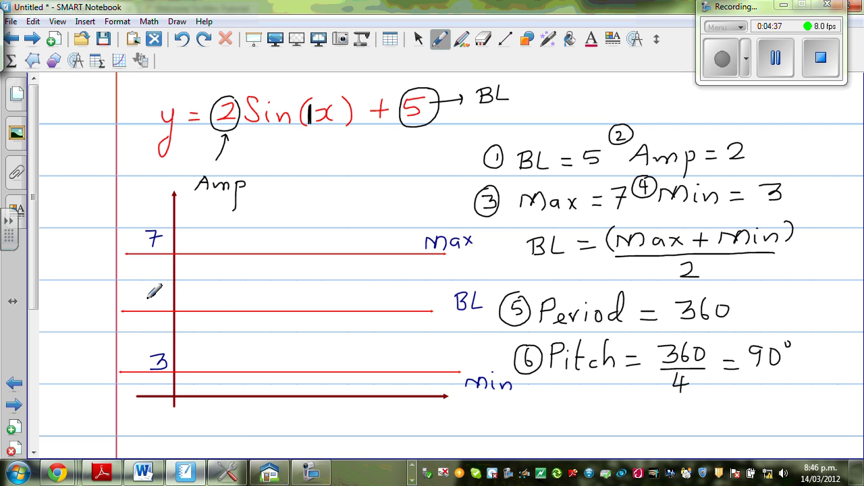
{"action": "mouse_move", "coordinate": [149, 288]}
{"action": "left_mouse_down"}
{"action": "mouse_move", "coordinate": [145, 301]}
{"action": "mouse_move", "coordinate": [158, 289]}
{"action": "left_mouse_up"}
Label the x and y axes and add x-axis ticks marked 0, 180 and 360.
{"action": "mouse_move", "coordinate": [435, 412]}
{"action": "left_mouse_down"}
{"action": "mouse_move", "coordinate": [434, 421]}
{"action": "mouse_move", "coordinate": [452, 423]}
{"action": "left_mouse_up"}
{"action": "left_click_drag", "start_coordinate": [150, 184], "coordinate": [154, 211]}
{"action": "left_click_drag", "start_coordinate": [143, 410], "coordinate": [142, 412]}
{"action": "left_click_drag", "start_coordinate": [235, 399], "coordinate": [236, 391]}
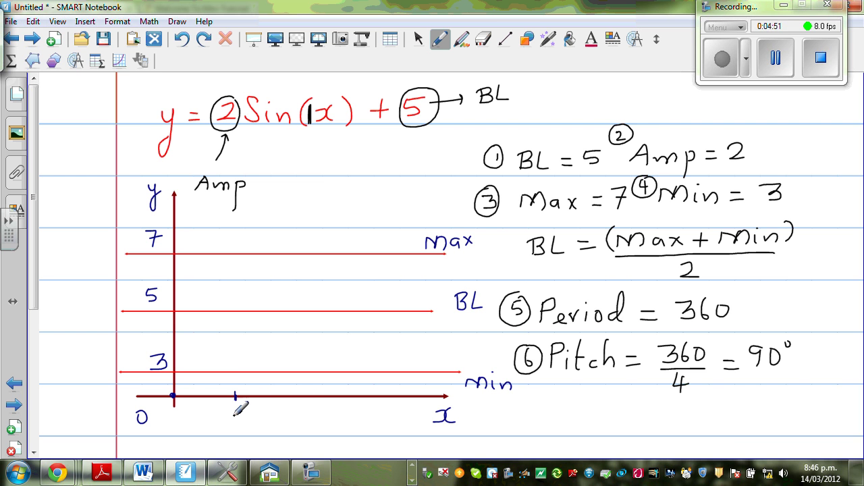
{"action": "mouse_move", "coordinate": [293, 391]}
{"action": "left_mouse_down"}
{"action": "mouse_move", "coordinate": [286, 421]}
{"action": "mouse_move", "coordinate": [305, 411]}
{"action": "left_mouse_up"}
{"action": "mouse_move", "coordinate": [414, 392]}
{"action": "left_mouse_down"}
{"action": "mouse_move", "coordinate": [403, 412]}
{"action": "mouse_move", "coordinate": [423, 411]}
{"action": "left_mouse_up"}
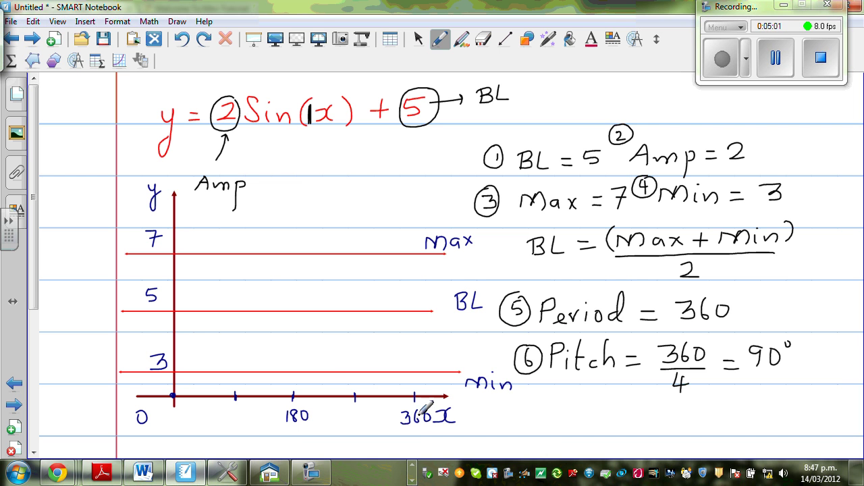
With a thin black pen, dot the baseline points at x = 0, 180 and 360.
{"action": "left_click", "coordinate": [442, 39]}
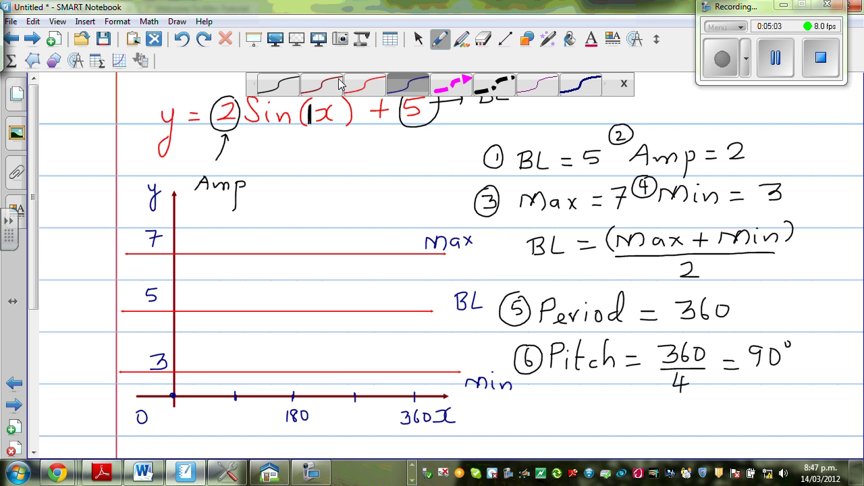
{"action": "left_click", "coordinate": [287, 88]}
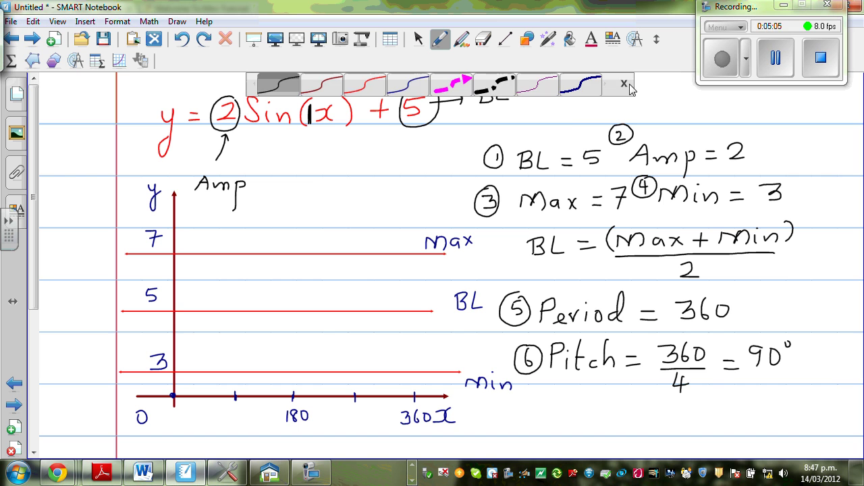
{"action": "left_click", "coordinate": [624, 83]}
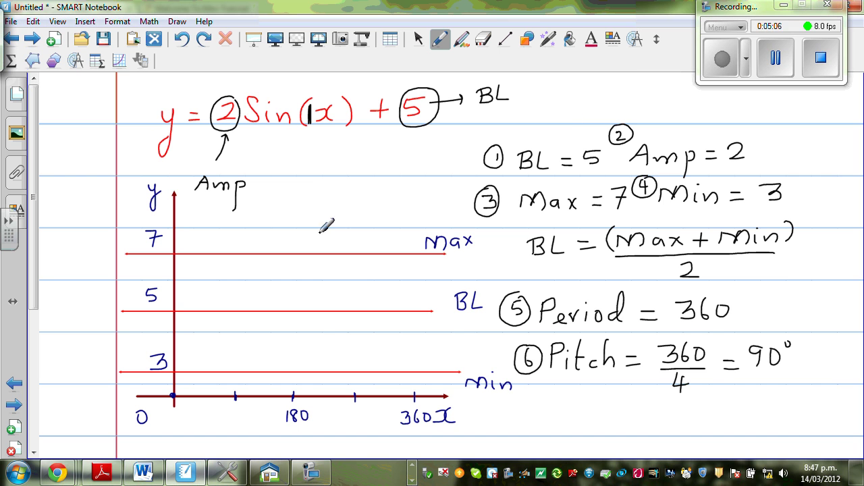
{"action": "left_click", "coordinate": [175, 310]}
{"action": "left_click", "coordinate": [292, 312]}
{"action": "left_click", "coordinate": [412, 311]}
Draw the dark red sine curve through the points from 0 to 360.
{"action": "left_click", "coordinate": [440, 41]}
{"action": "left_click", "coordinate": [326, 91]}
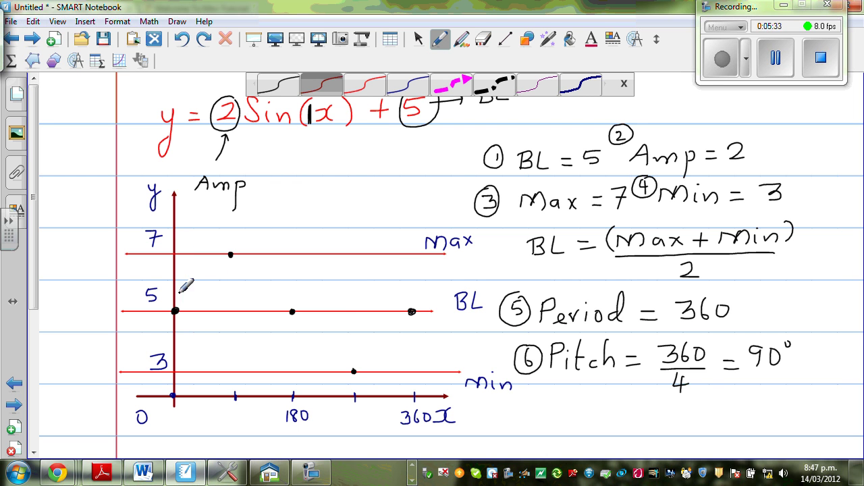
{"action": "mouse_move", "coordinate": [174, 311]}
{"action": "left_mouse_down"}
{"action": "mouse_move", "coordinate": [215, 261]}
{"action": "mouse_move", "coordinate": [243, 254]}
{"action": "mouse_move", "coordinate": [312, 344]}
{"action": "mouse_move", "coordinate": [348, 372]}
{"action": "mouse_move", "coordinate": [379, 357]}
{"action": "mouse_move", "coordinate": [412, 312]}
{"action": "left_mouse_up"}
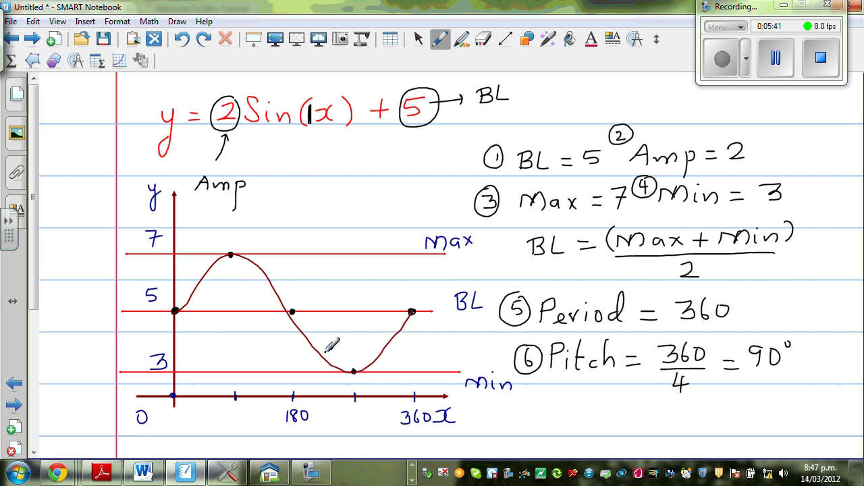
Bring up the Casio emulator's graph list and delete the old Y1 formula -sin(X)-4.
{"action": "left_click", "coordinate": [414, 475]}
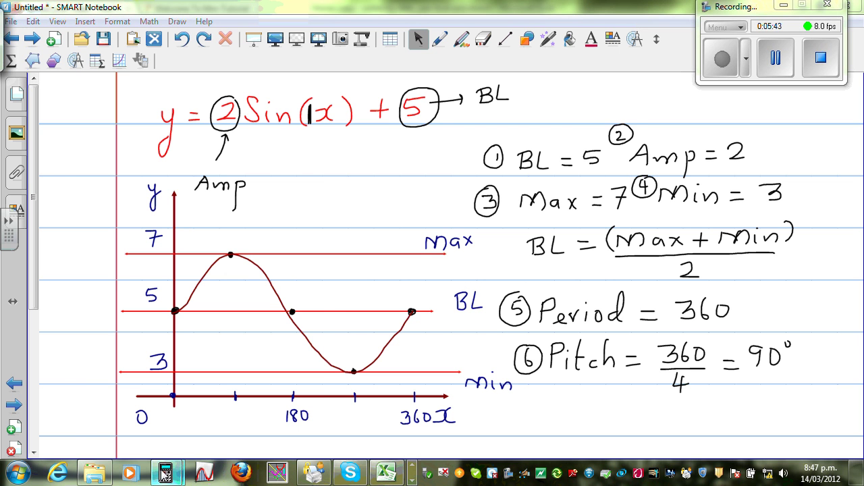
{"action": "mouse_move", "coordinate": [165, 473]}
{"action": "left_click", "coordinate": [244, 415]}
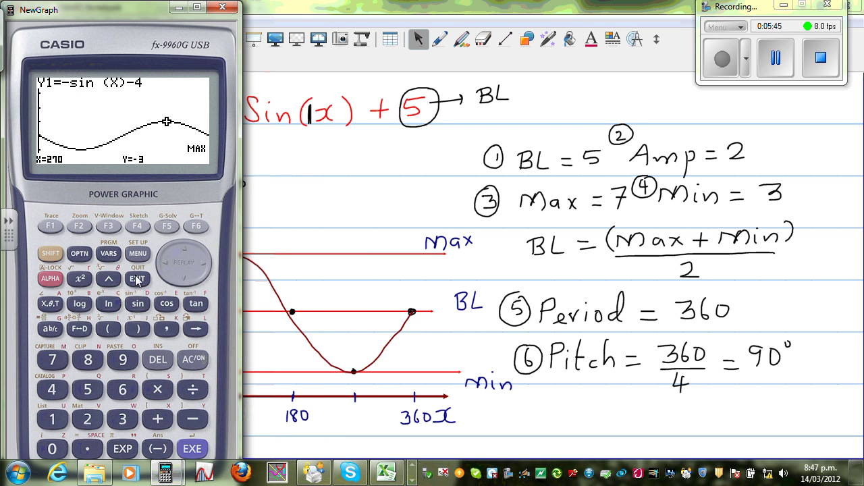
{"action": "left_click", "coordinate": [137, 279]}
{"action": "left_click", "coordinate": [183, 251]}
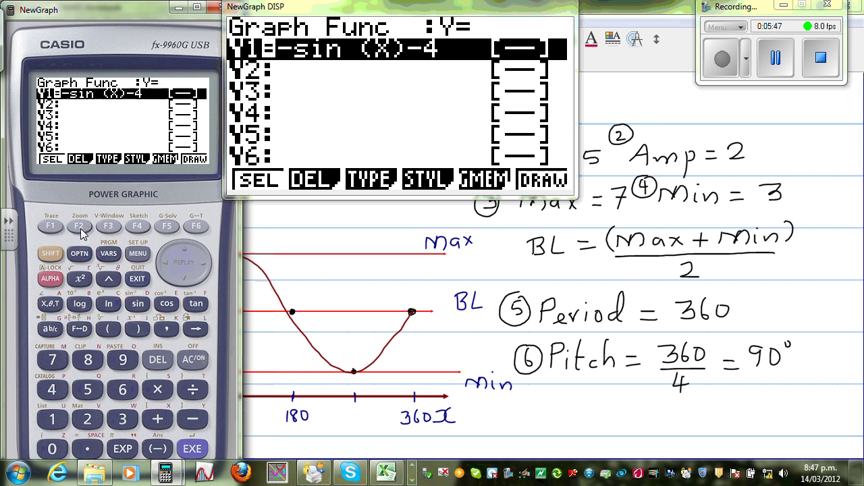
{"action": "left_click", "coordinate": [81, 229]}
{"action": "left_click", "coordinate": [51, 232]}
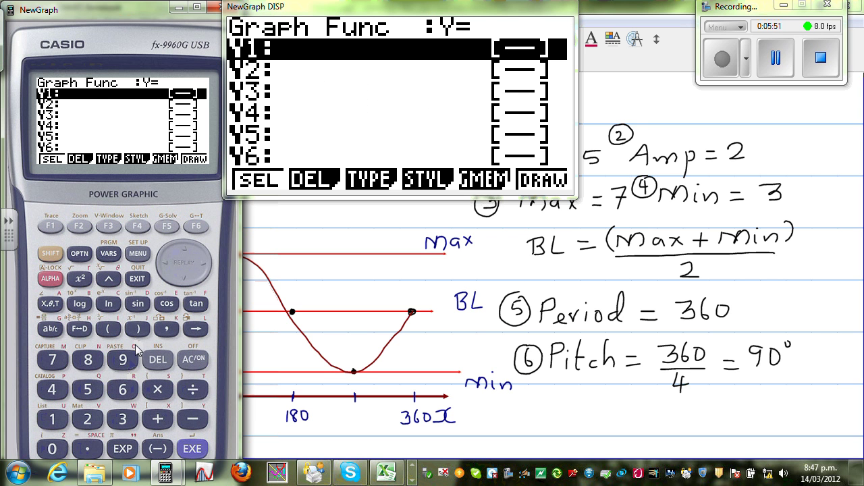
Enter and store Y1 = 2sin(X)+5.
{"action": "left_click", "coordinate": [88, 420]}
{"action": "left_click", "coordinate": [138, 304]}
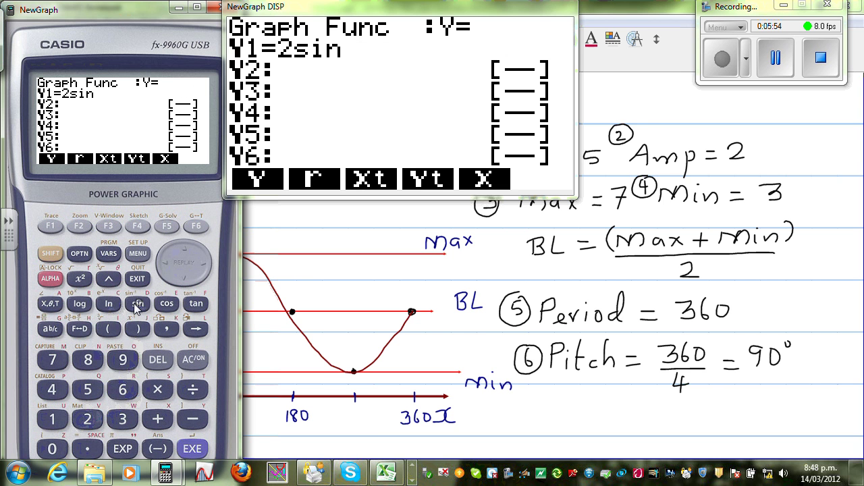
{"action": "left_click", "coordinate": [108, 329]}
{"action": "left_click", "coordinate": [51, 303]}
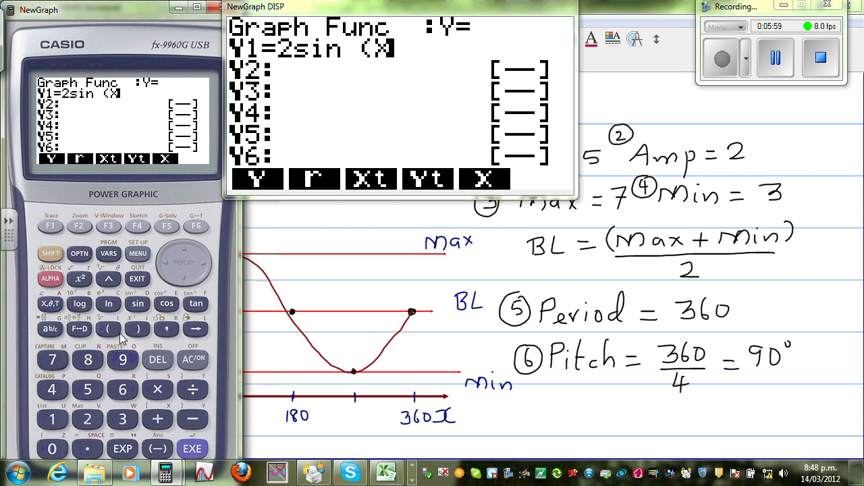
{"action": "left_click", "coordinate": [139, 328]}
{"action": "left_click", "coordinate": [161, 417]}
{"action": "left_click", "coordinate": [92, 391]}
{"action": "left_click", "coordinate": [194, 450]}
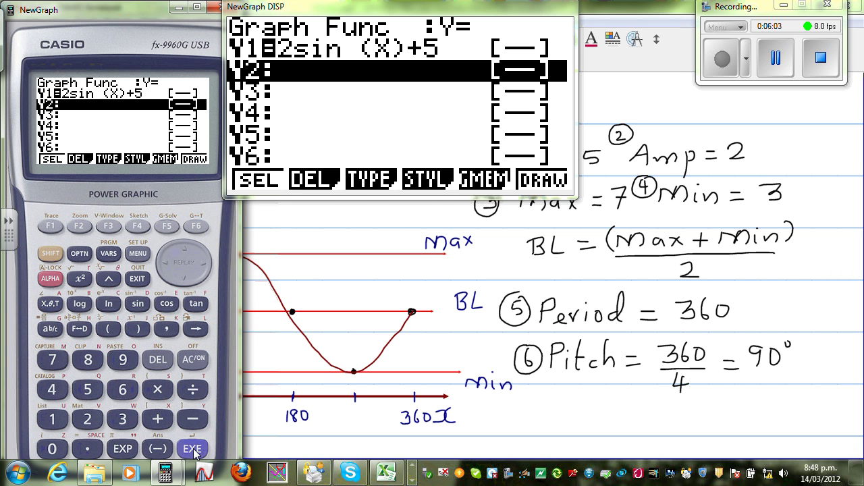
Set the V-Window Y range to Ymin 0 and Ymax 8, then graph 2sin(X)+5.
{"action": "left_click", "coordinate": [56, 255]}
{"action": "left_click", "coordinate": [108, 226]}
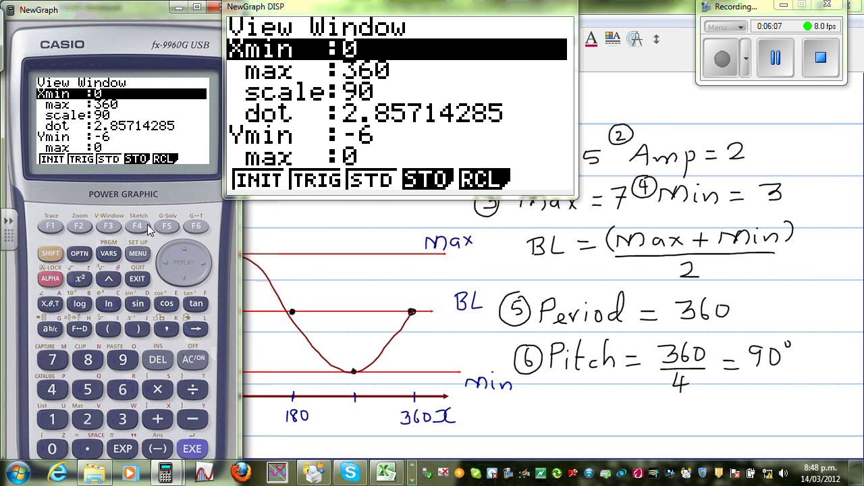
{"action": "left_click", "coordinate": [181, 282]}
{"action": "left_click", "coordinate": [179, 283]}
{"action": "left_click", "coordinate": [178, 285]}
{"action": "left_click", "coordinate": [177, 285]}
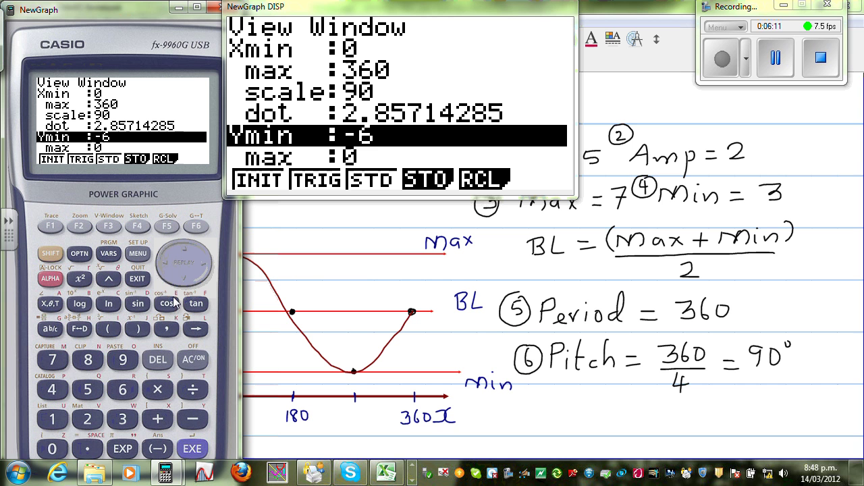
{"action": "left_click", "coordinate": [49, 450]}
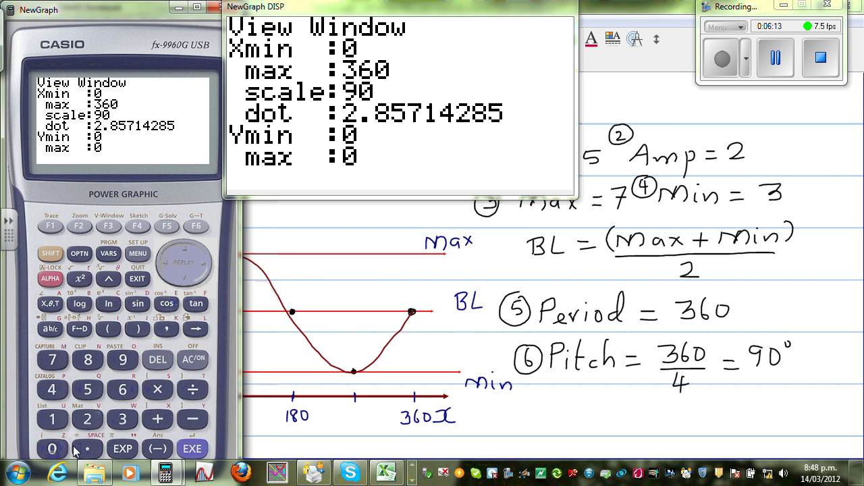
{"action": "left_click", "coordinate": [193, 449]}
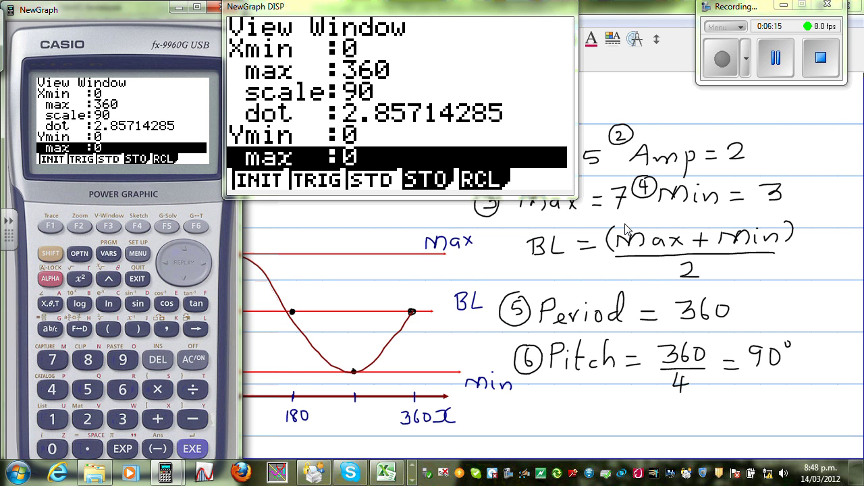
{"action": "left_click", "coordinate": [88, 361]}
{"action": "left_click", "coordinate": [193, 450]}
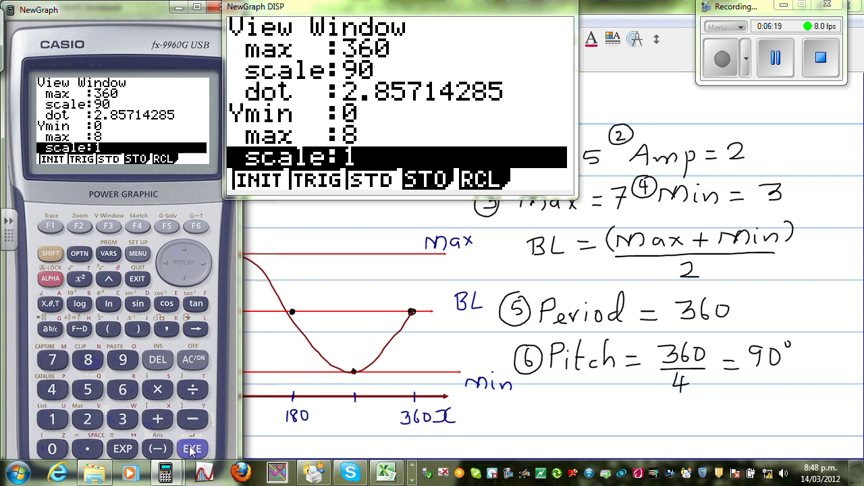
{"action": "left_click", "coordinate": [192, 449]}
{"action": "left_click", "coordinate": [192, 449]}
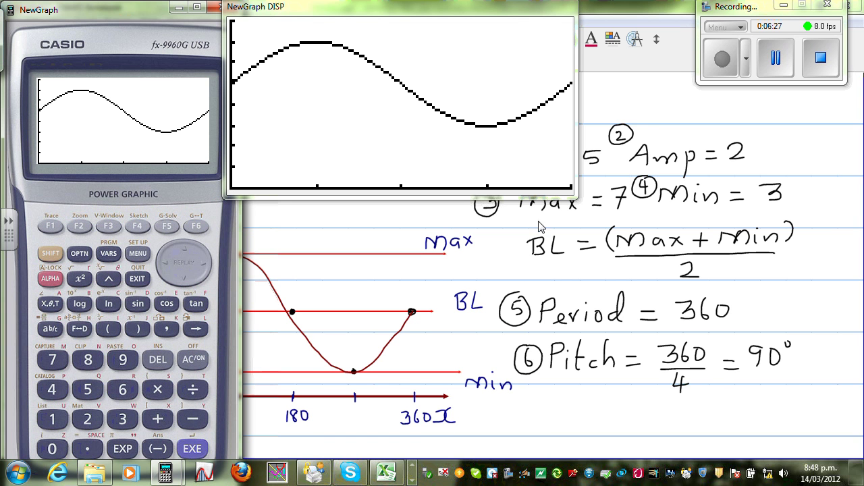
Use G-Solv to locate the maximum (X=90, Y=7) and the minimum (X=270, Y=3).
{"action": "left_click", "coordinate": [168, 228]}
{"action": "left_click", "coordinate": [80, 227]}
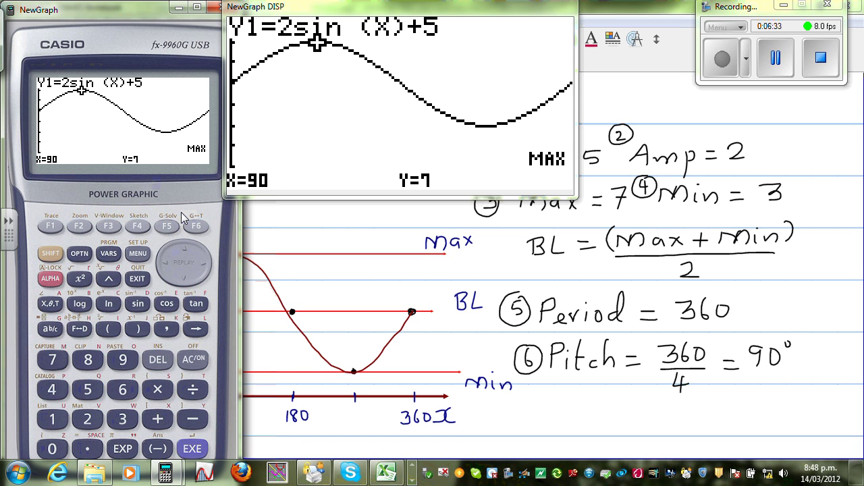
{"action": "left_click", "coordinate": [169, 231]}
{"action": "left_click", "coordinate": [114, 229]}
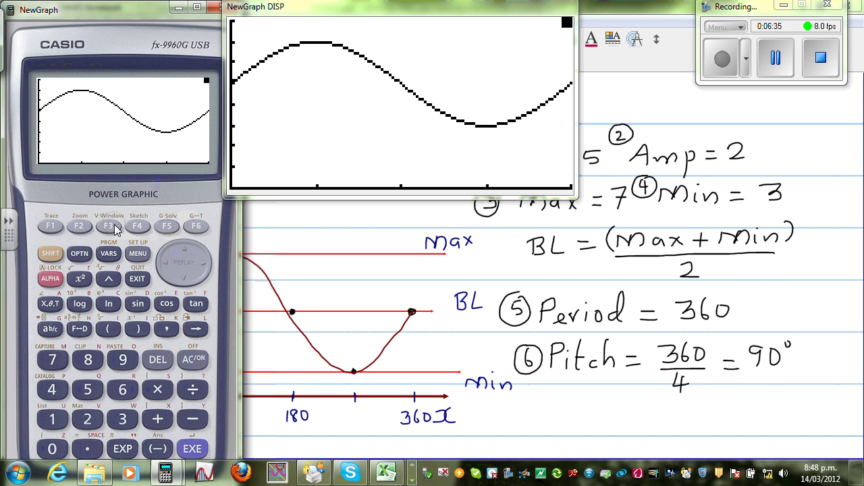